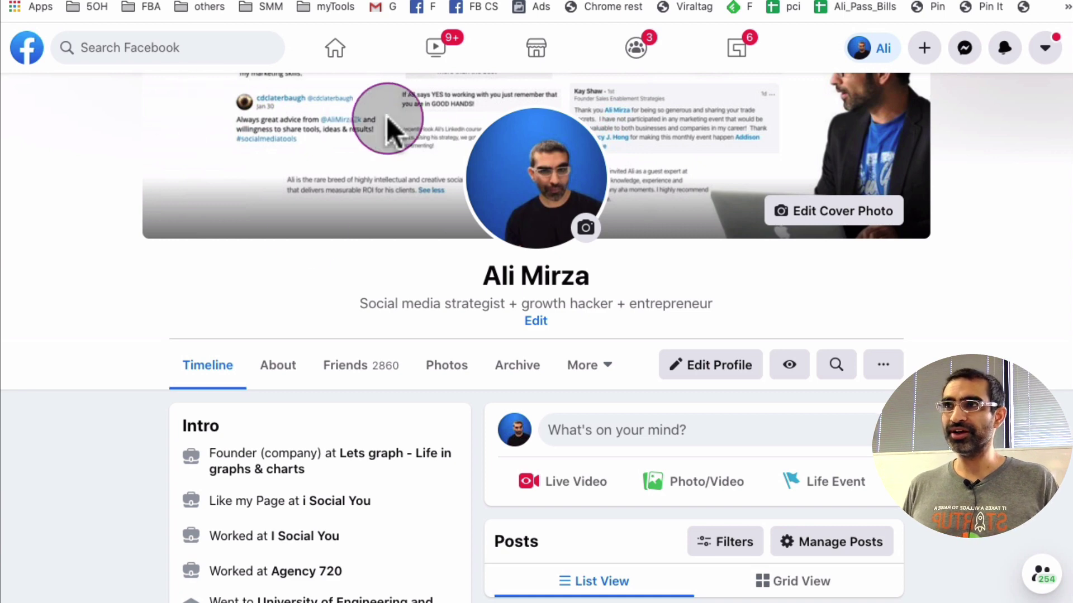
pyautogui.scroll(-10, 800, 293)
pyautogui.scroll(-3, 862, 291)
pyautogui.scroll(-3, 873, 291)
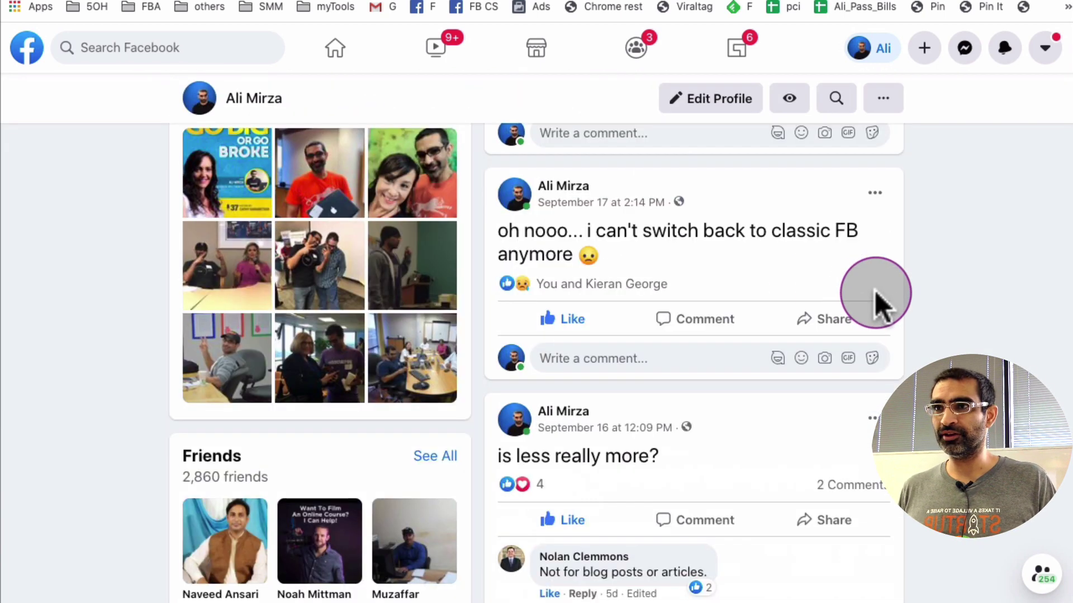
pyautogui.scroll(-5, 874, 291)
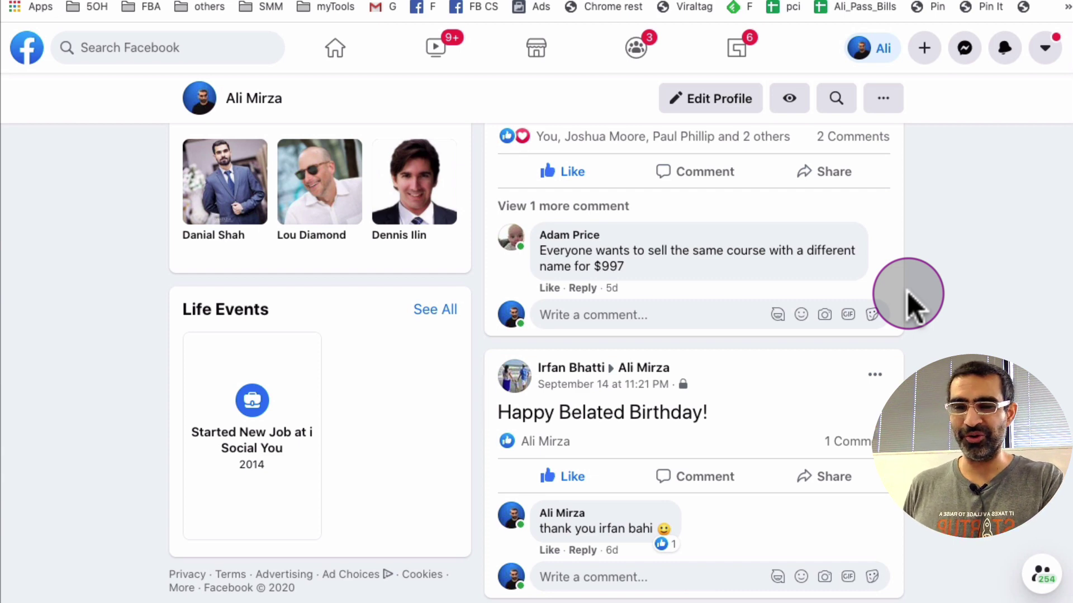
pyautogui.scroll(1, 907, 293)
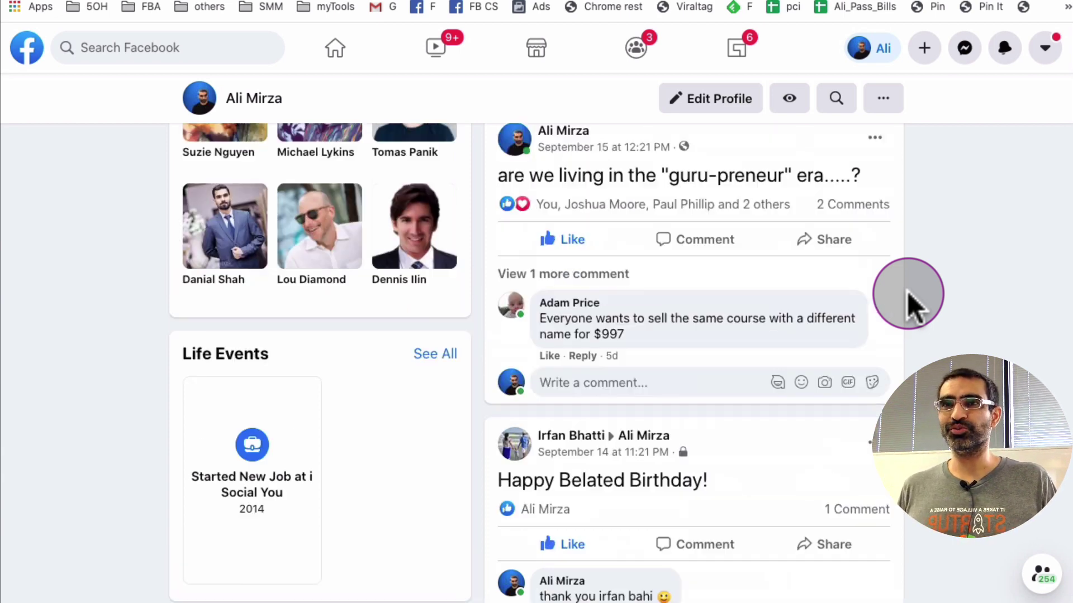
pyautogui.scroll(15, 907, 292)
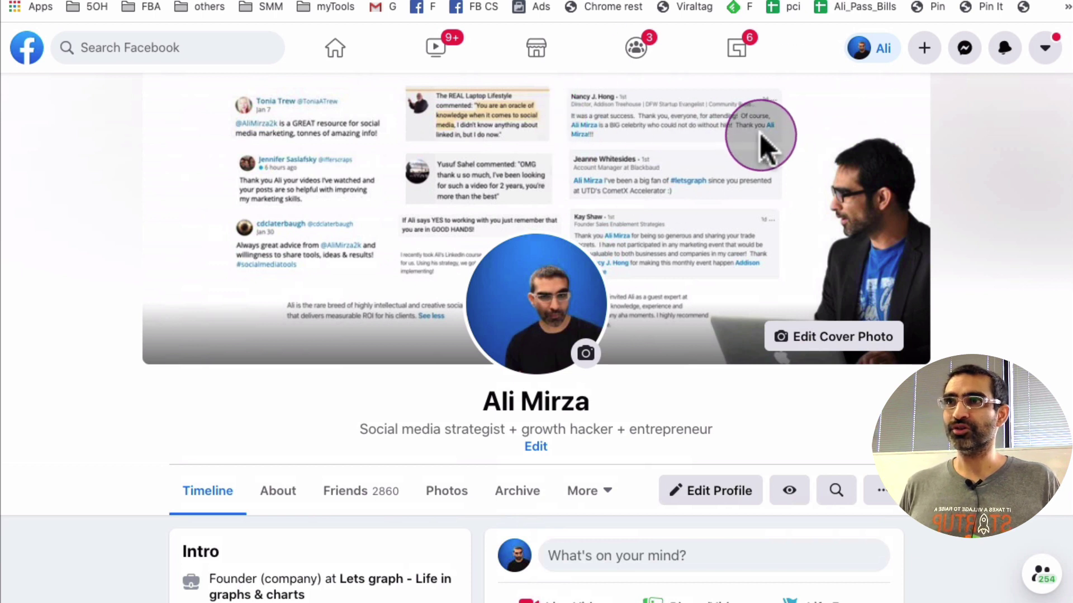
# Step: Glance at the Account menu, close it, and return to the home News Feed
pyautogui.click(1048, 48)
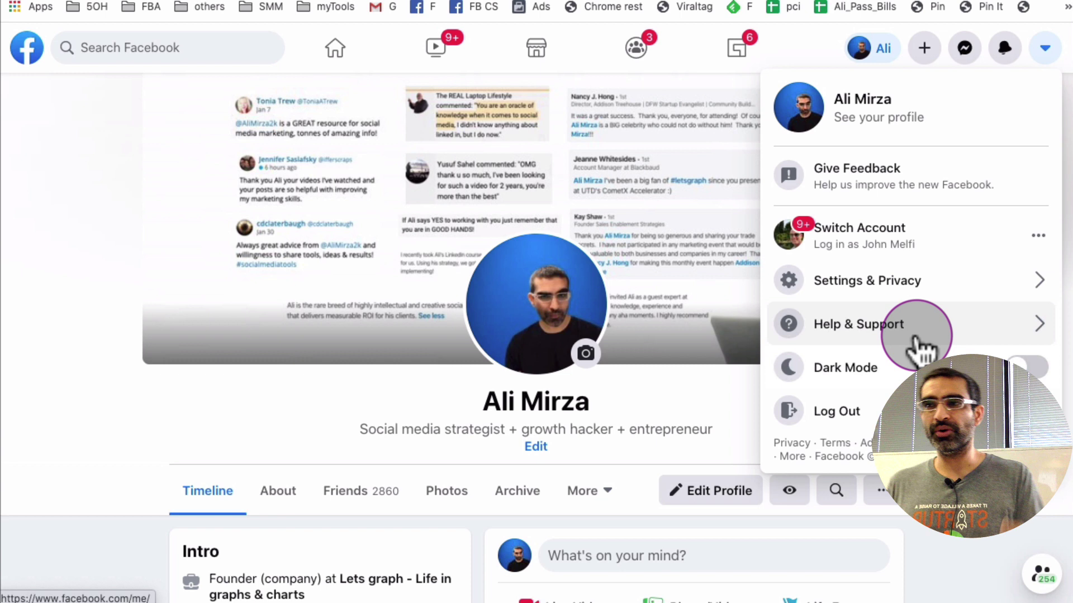
pyautogui.click(222, 435)
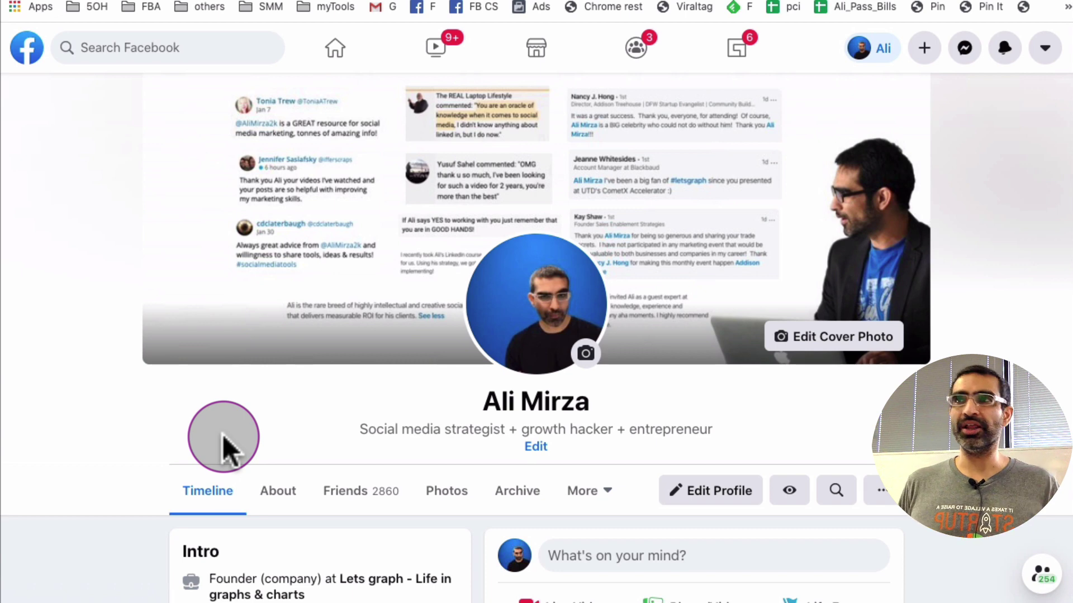
pyautogui.click(352, 55)
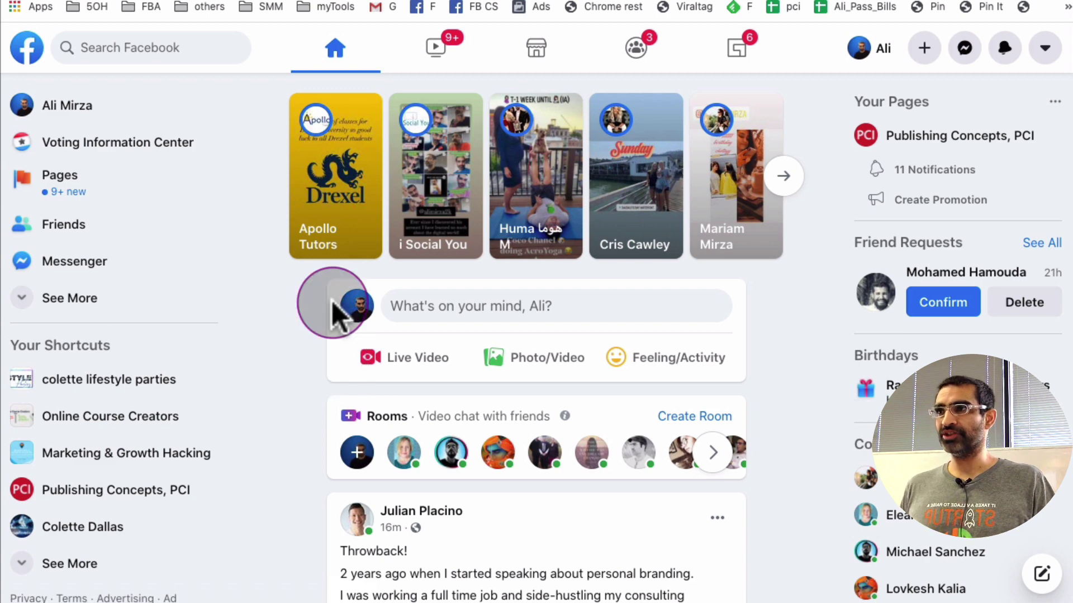
# Step: Search Facebook for 'social media' and open the Social Media Strategy Group
pyautogui.click(147, 48)
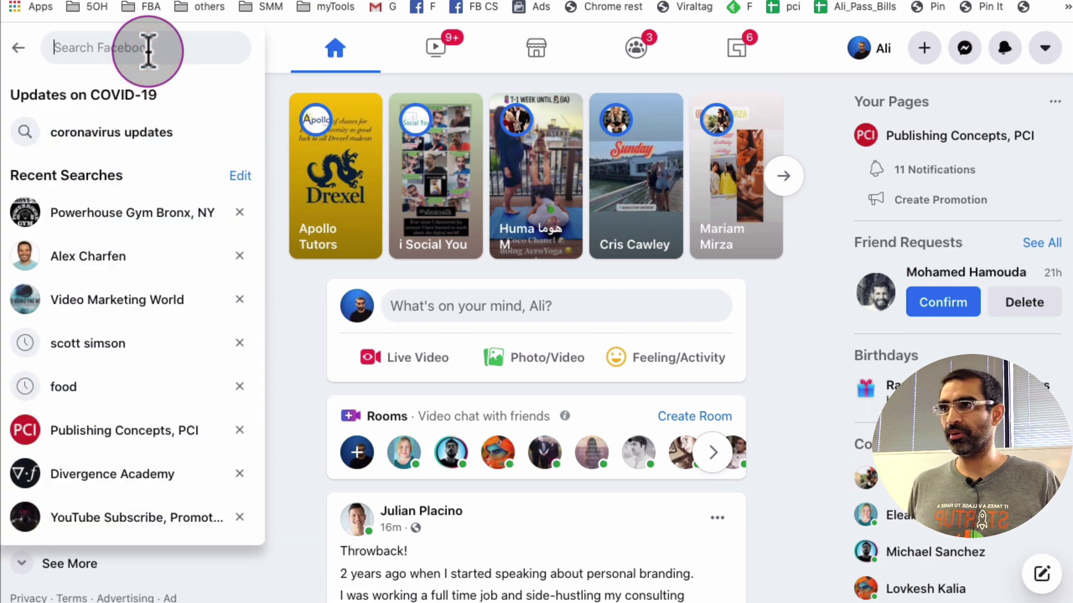
pyautogui.write('soc')
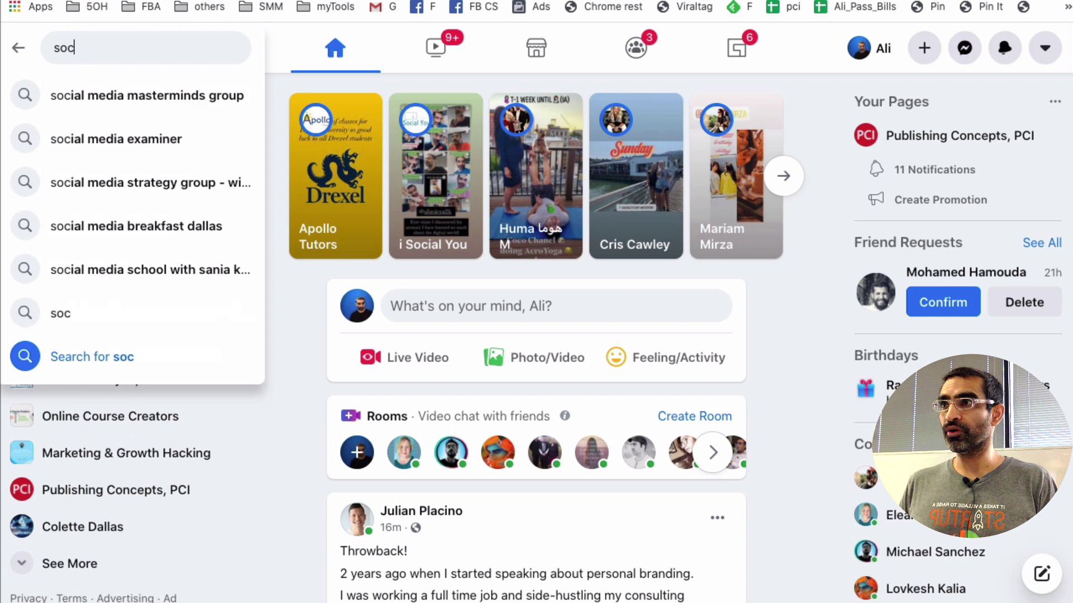
pyautogui.write('ial media')
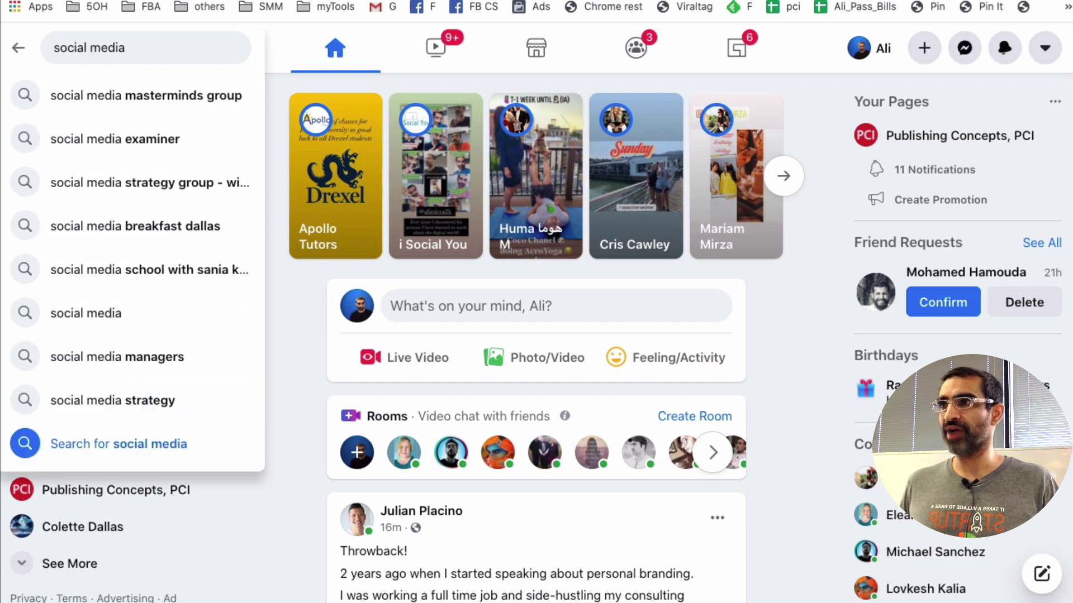
pyautogui.click(168, 183)
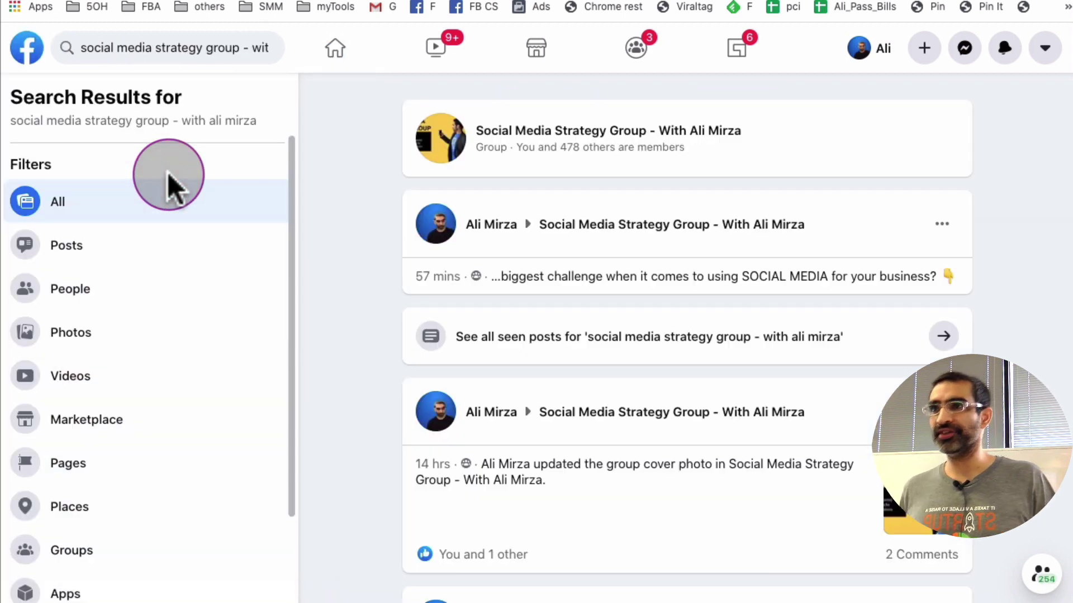
pyautogui.click(642, 135)
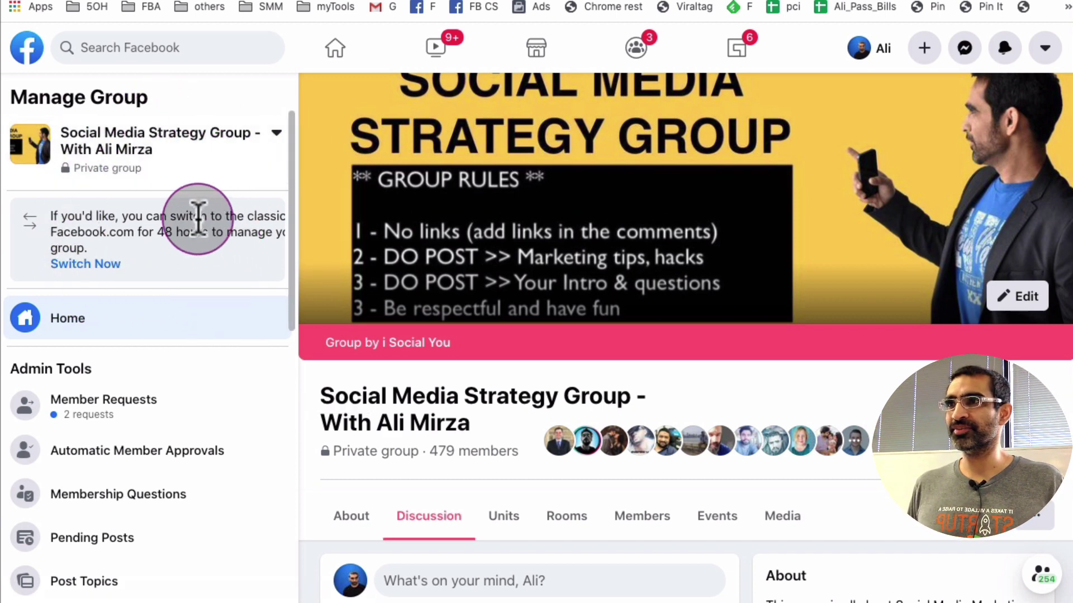
# Step: Use the group's Switch Now link for classic Facebook and skip the feedback prompt
pyautogui.moveTo(97, 216); pyautogui.dragTo(168, 251)
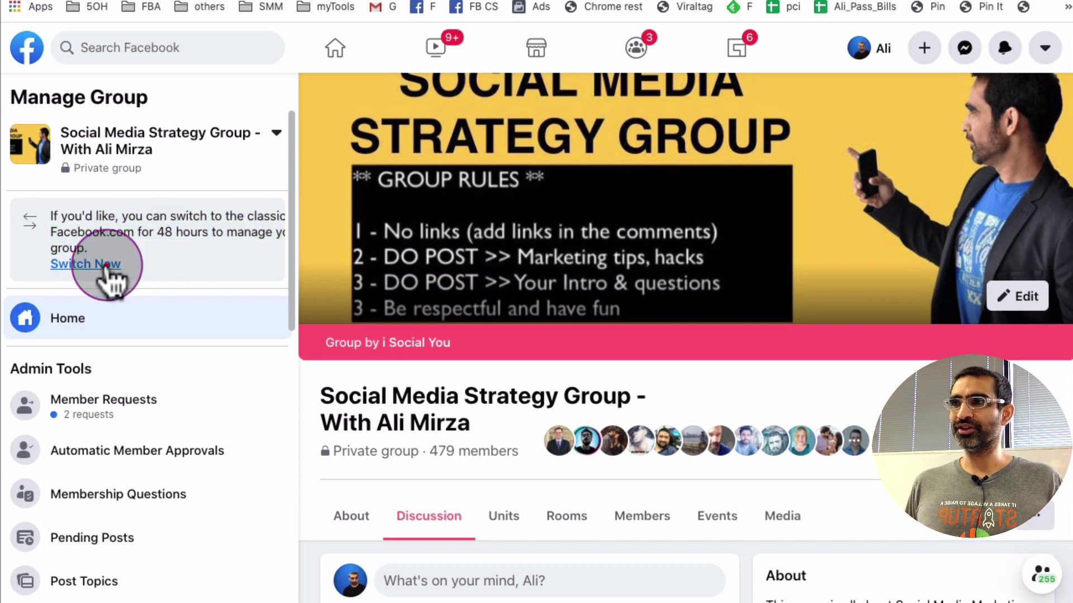
pyautogui.click(86, 264)
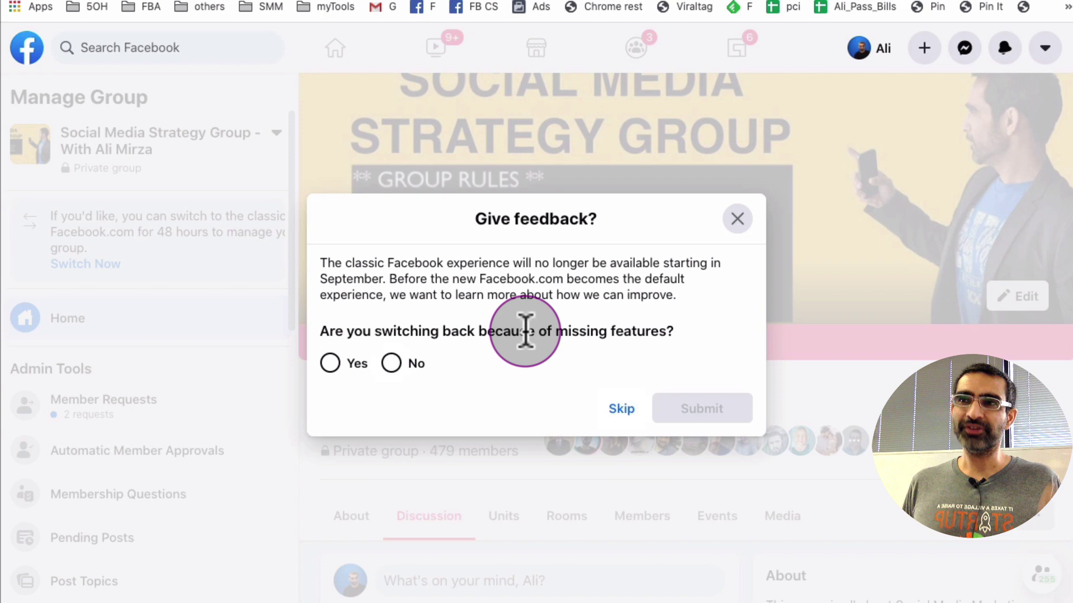
pyautogui.click(621, 408)
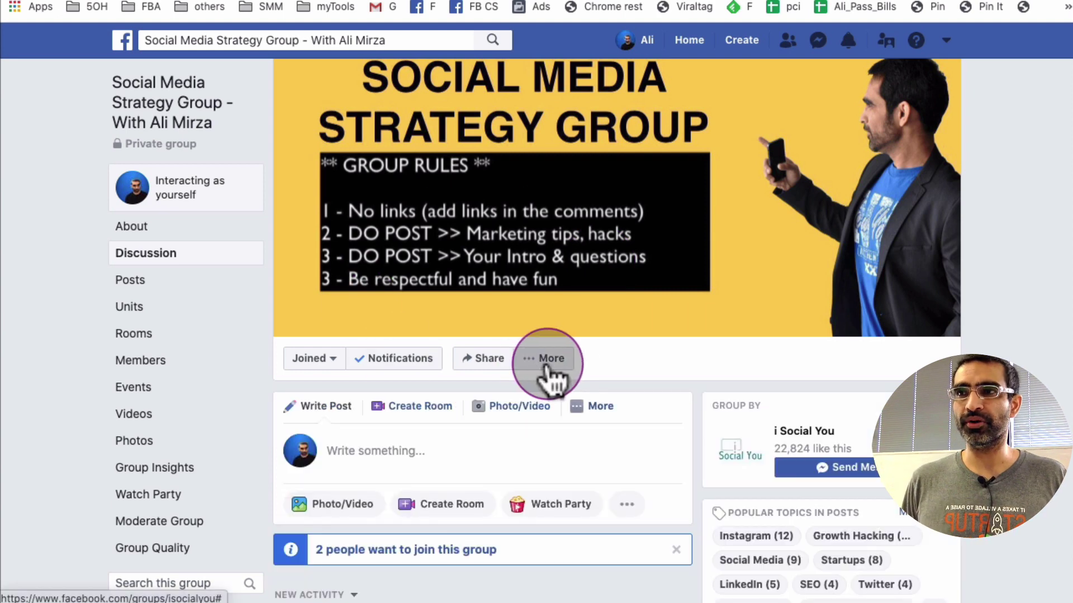
pyautogui.scroll(-3, 623, 381)
pyautogui.scroll(-2, 622, 385)
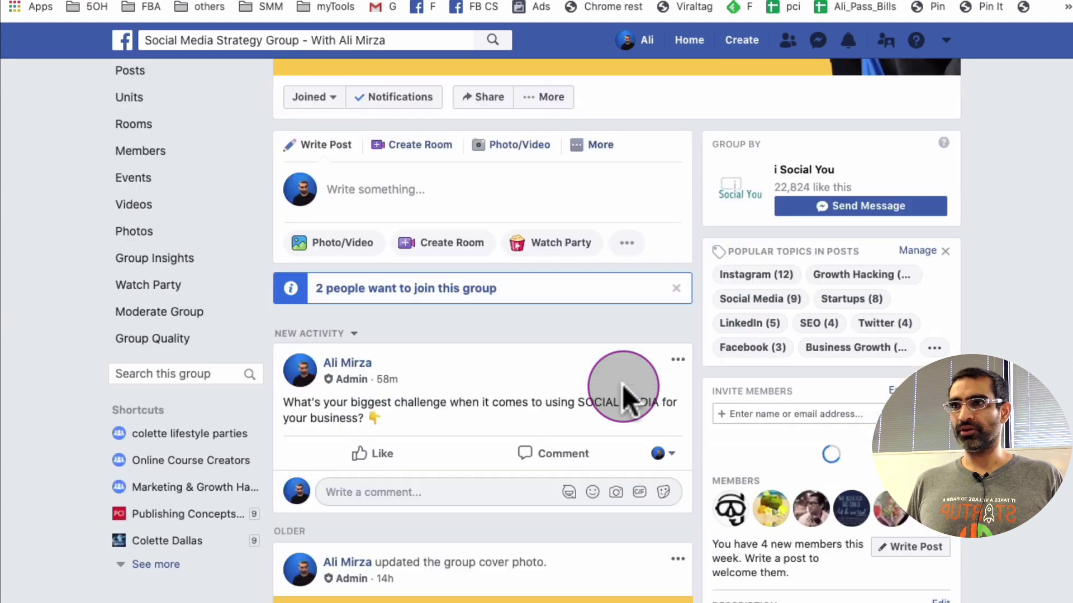
pyautogui.scroll(-2, 623, 385)
pyautogui.scroll(8, 622, 384)
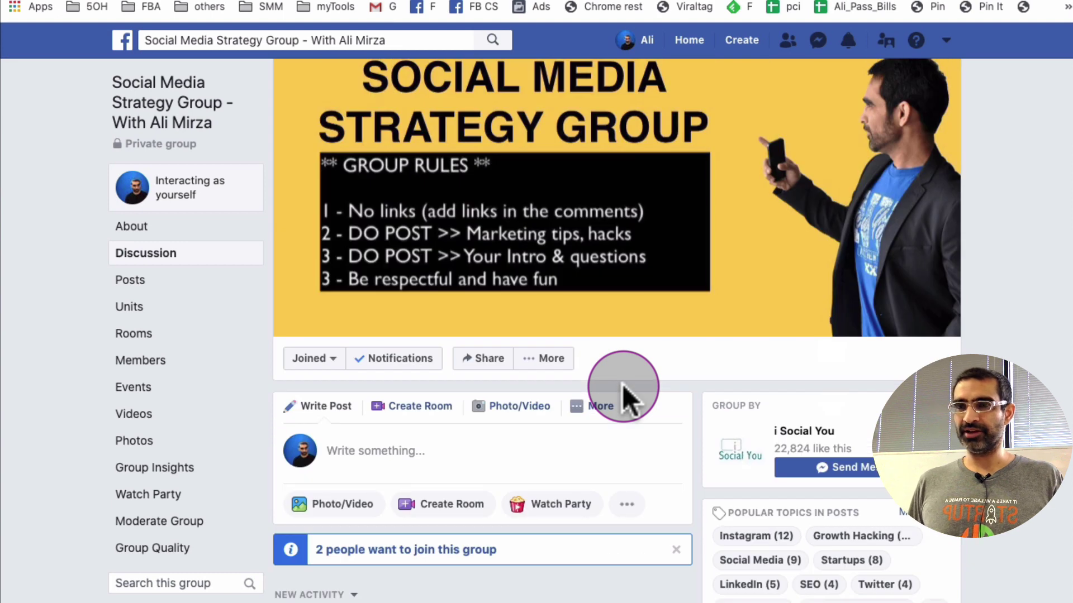
pyautogui.scroll(-1, 623, 385)
# Step: Check the classic profile's account menu, close it without switching, and open a new tab
pyautogui.click(647, 39)
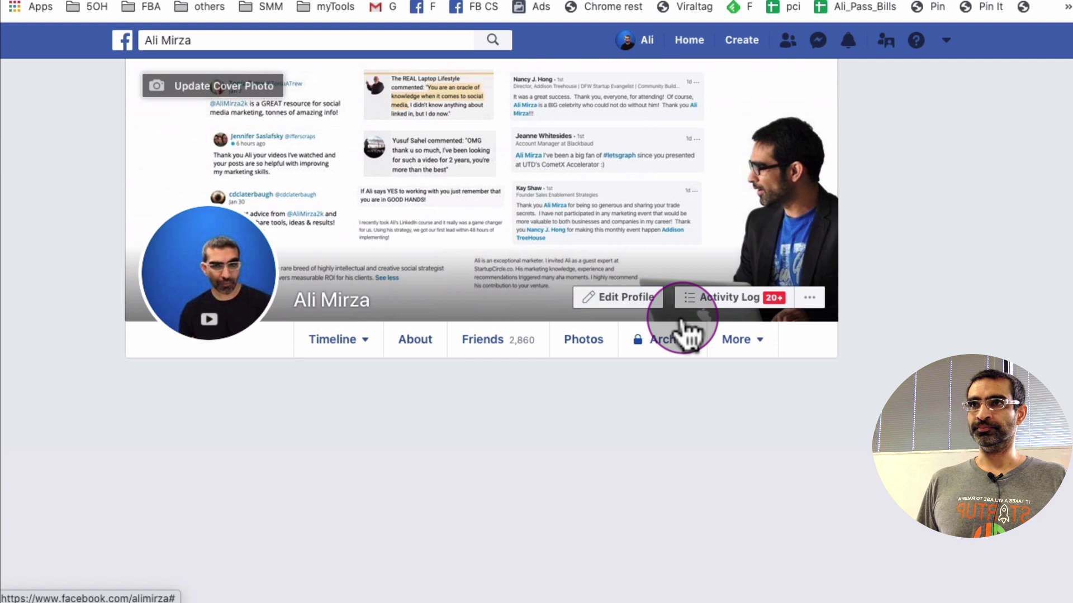
pyautogui.scroll(-5, 762, 273)
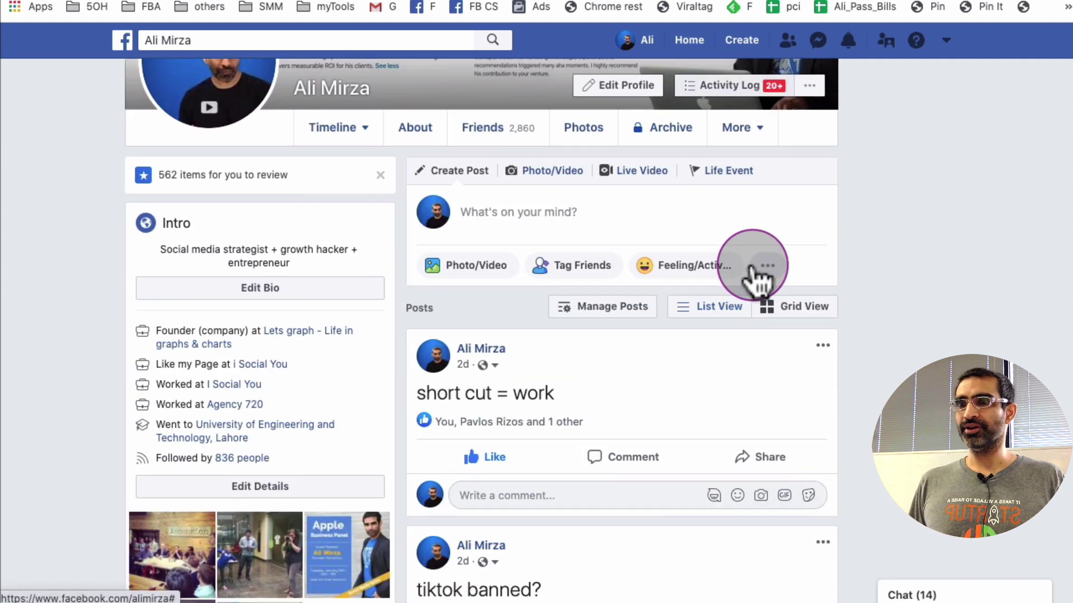
pyautogui.scroll(-5, 761, 273)
pyautogui.scroll(-5, 916, 275)
pyautogui.scroll(-5, 915, 275)
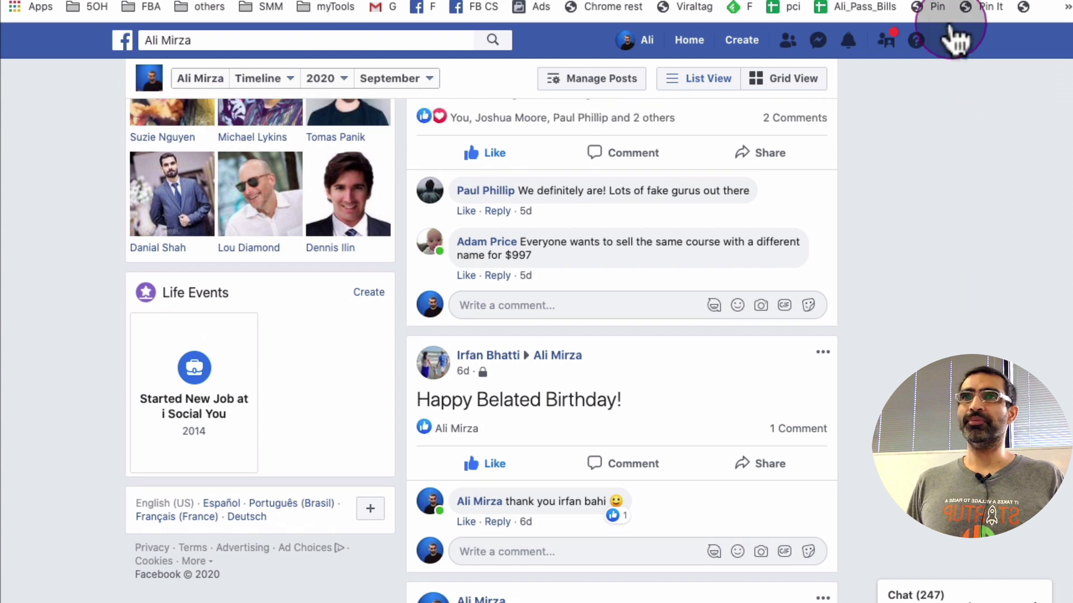
pyautogui.click(947, 40)
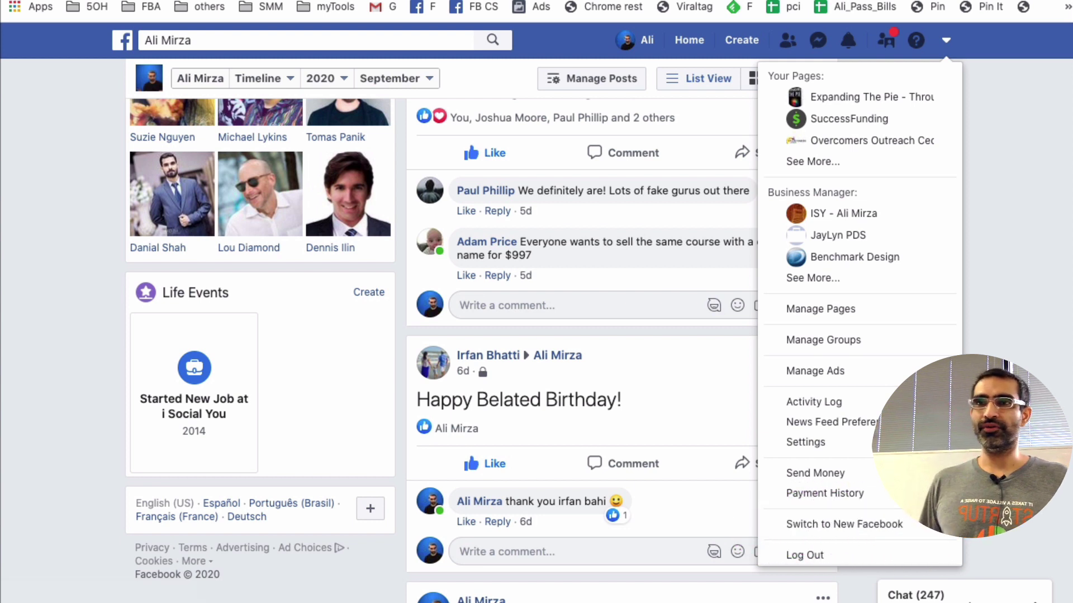
pyautogui.press('Escape')
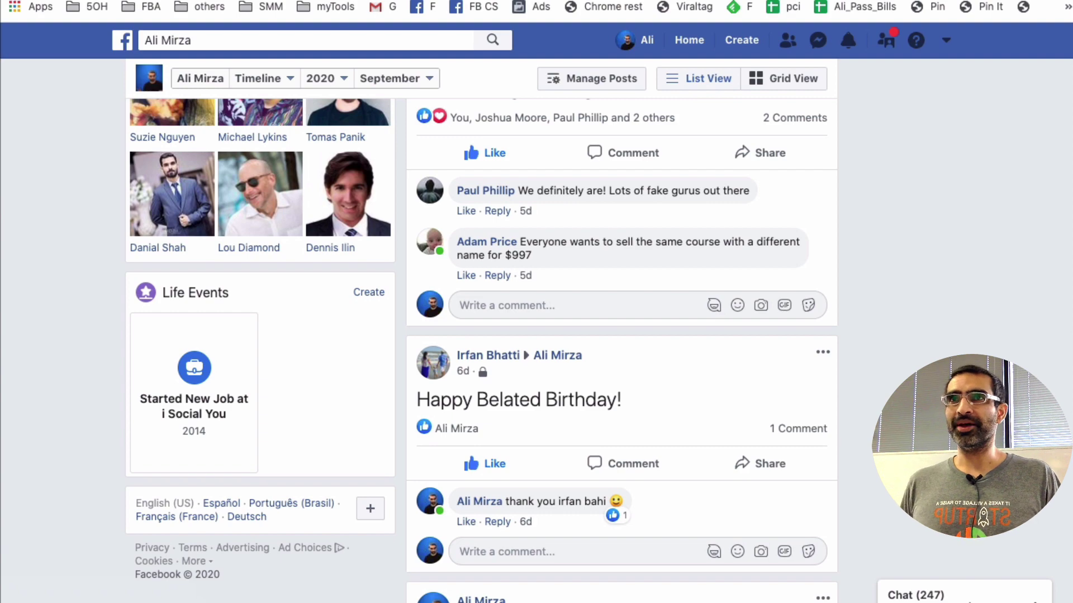
pyautogui.hotkey('ctrl', 't')
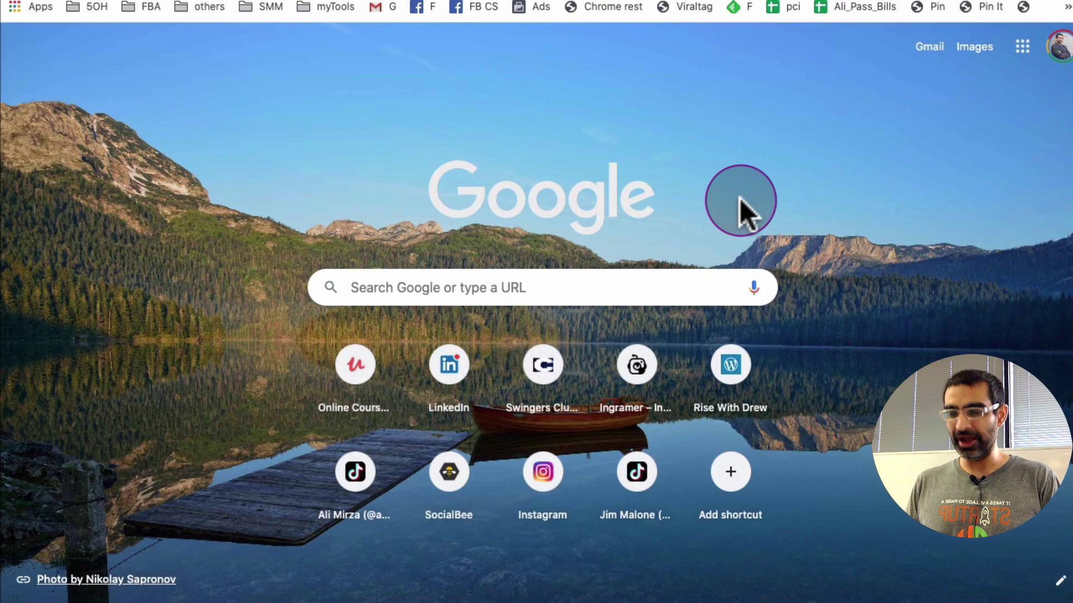
pyautogui.write('google.')
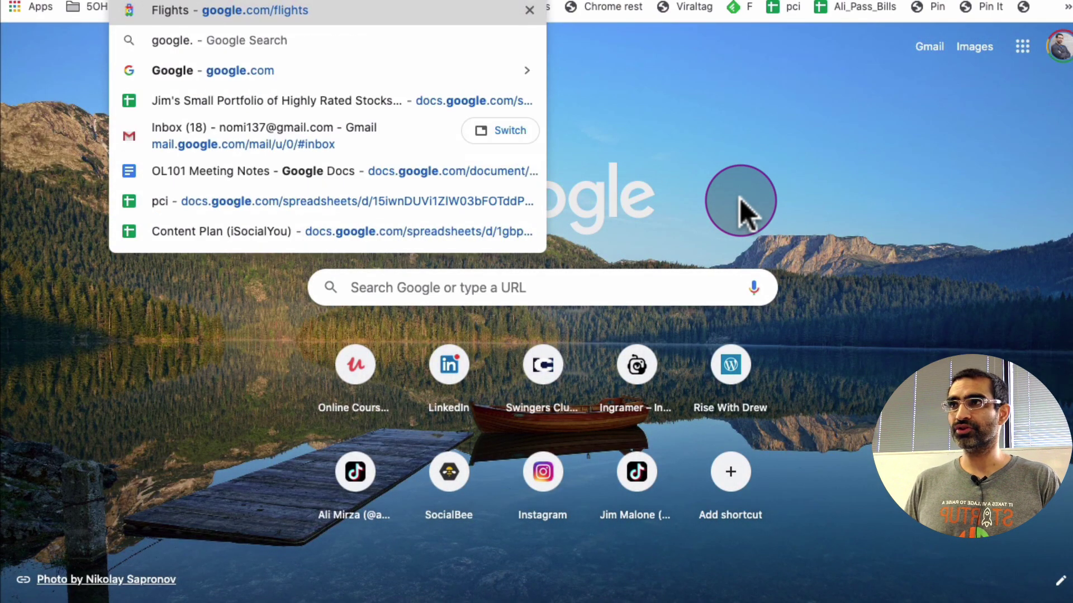
pyautogui.write('com')
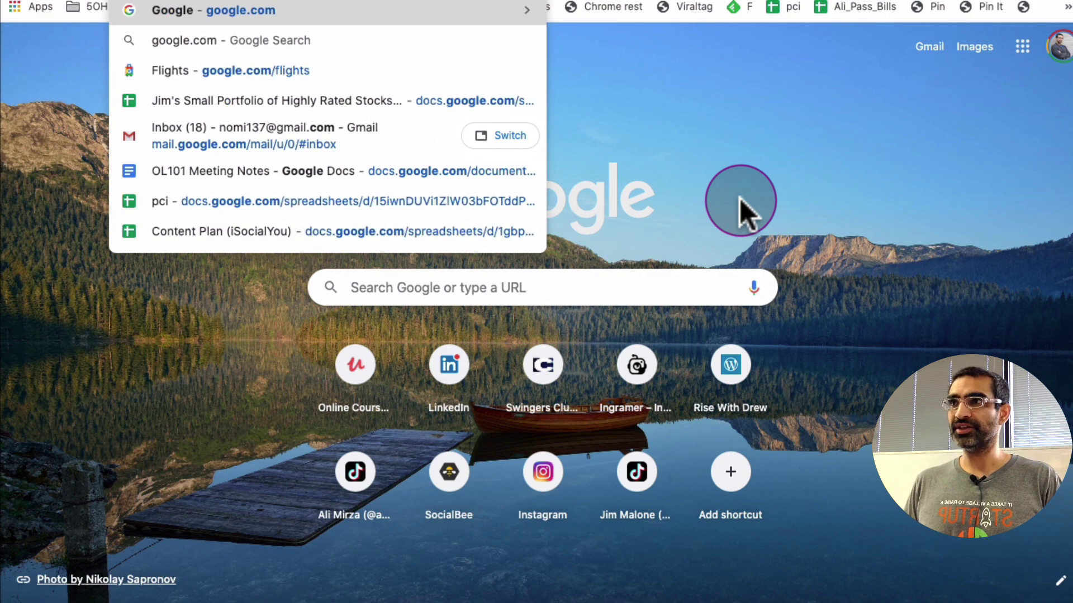
# Step: Go to google.com, search 'chrome web store', and open the Chrome Web Store
pyautogui.press('Return')
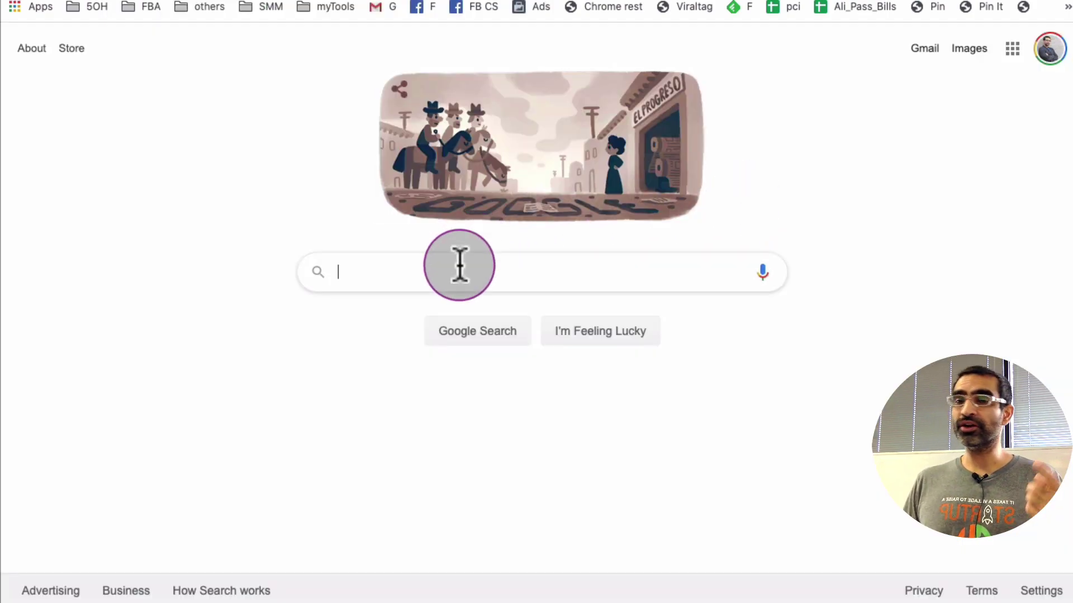
pyautogui.click(459, 266)
pyautogui.write('chrome')
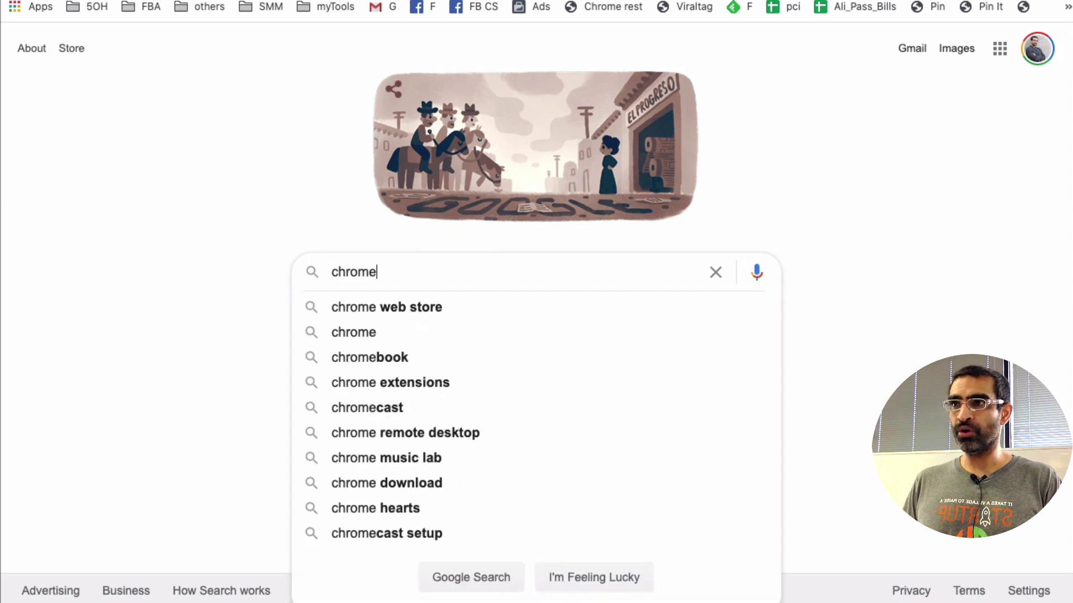
pyautogui.write(' w')
pyautogui.press('Down')
pyautogui.press('Return')
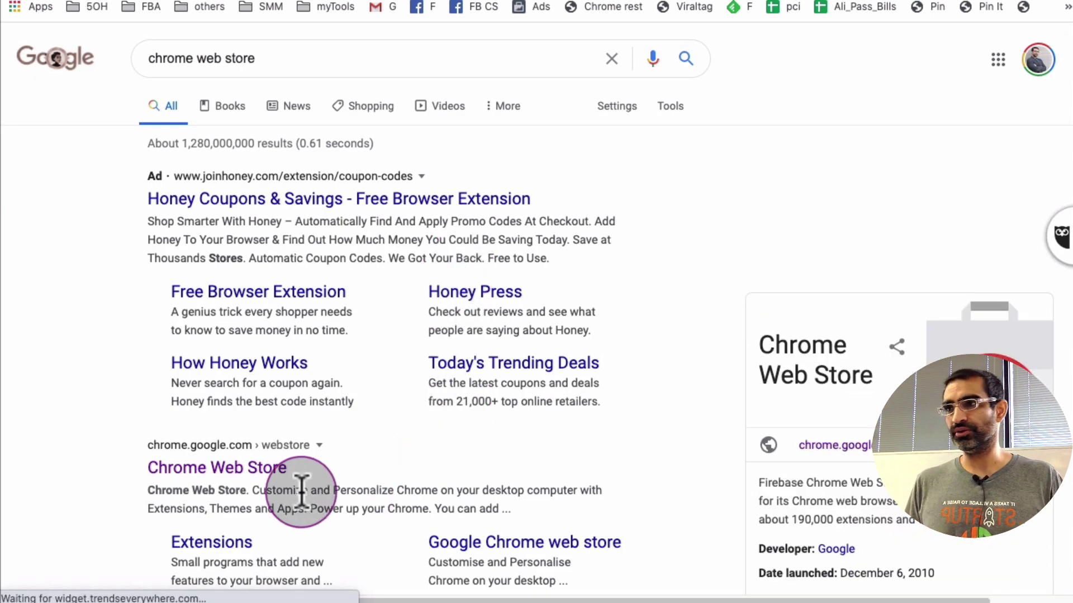
pyautogui.click(217, 468)
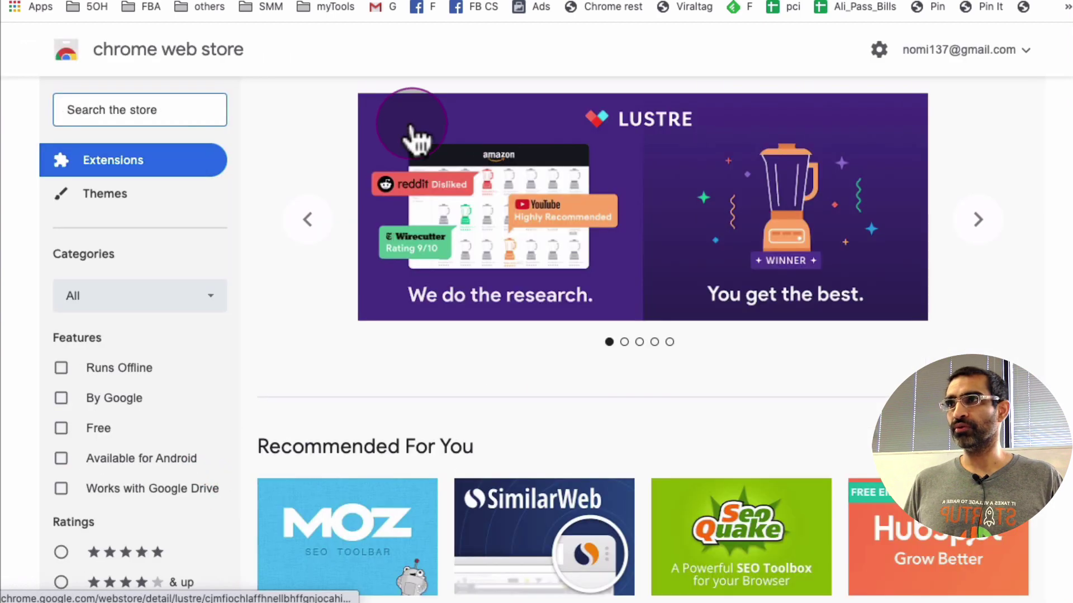
# Step: Search the store for 'old facebook layout' and open the Old Layout for Facebook listing
pyautogui.click(170, 110)
pyautogui.write('old ')
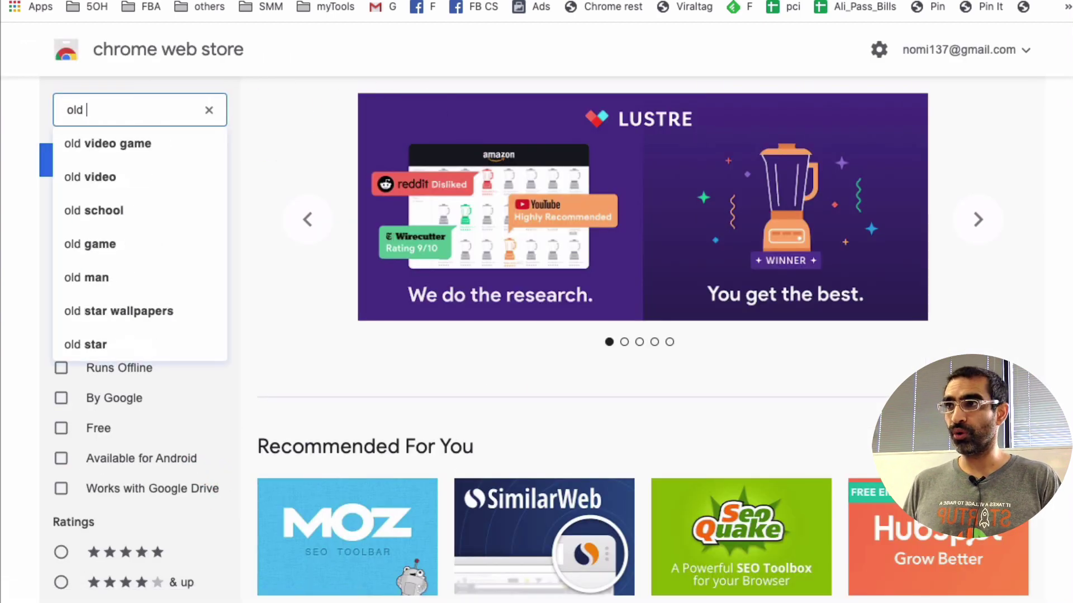
pyautogui.write('facebook la')
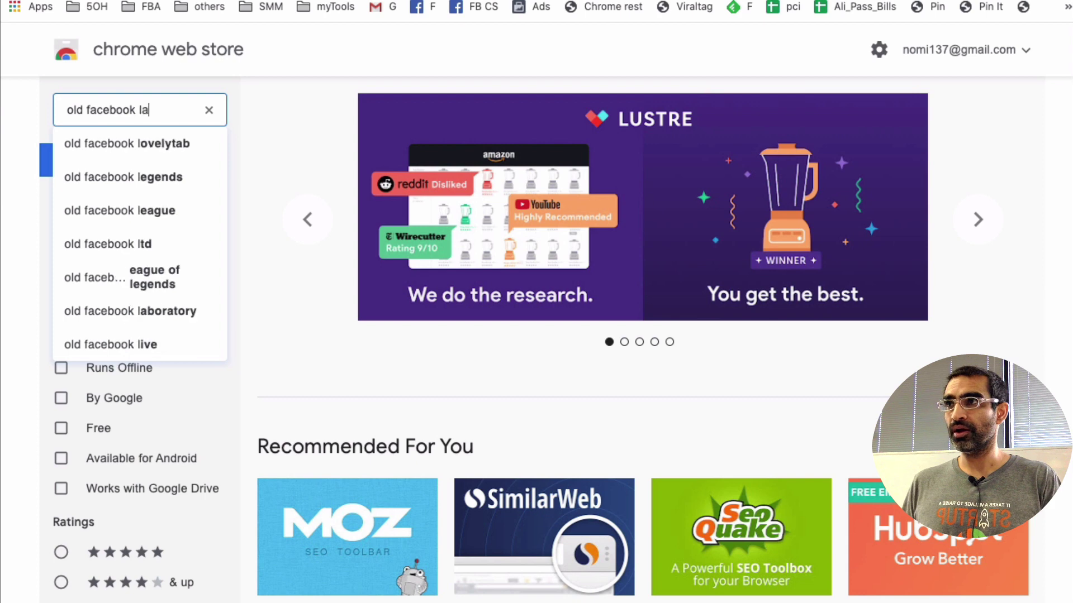
pyautogui.write('uout')
pyautogui.press('Return')
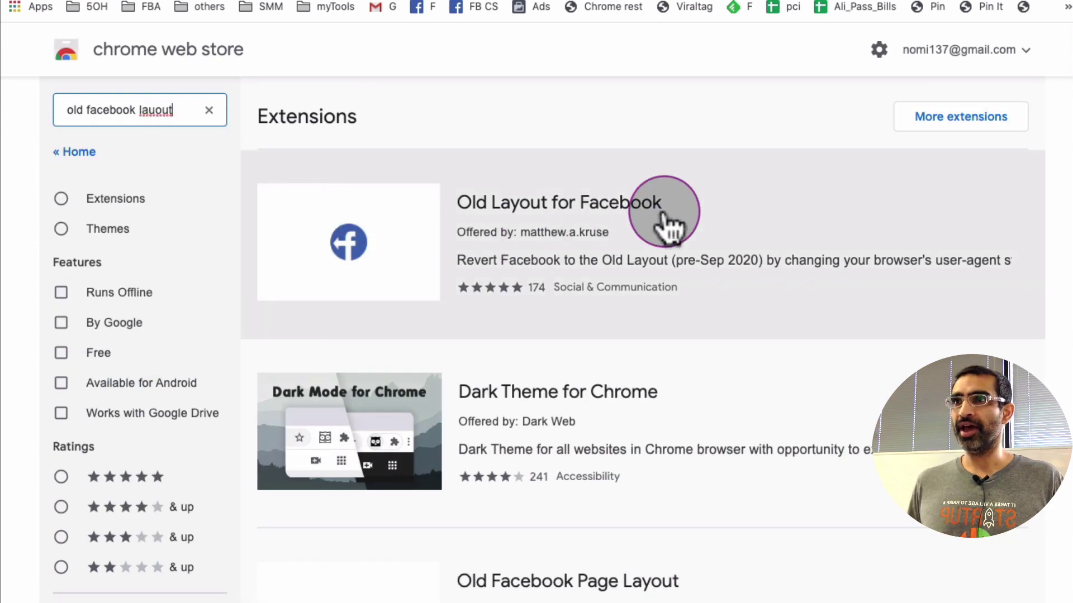
pyautogui.click(662, 205)
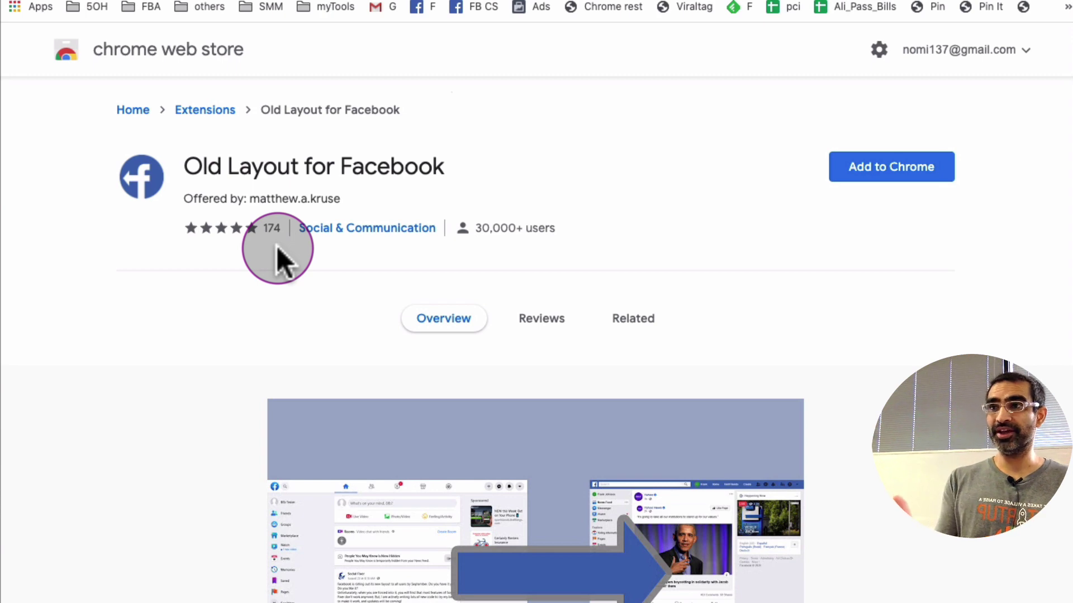
pyautogui.scroll(-8, 730, 354)
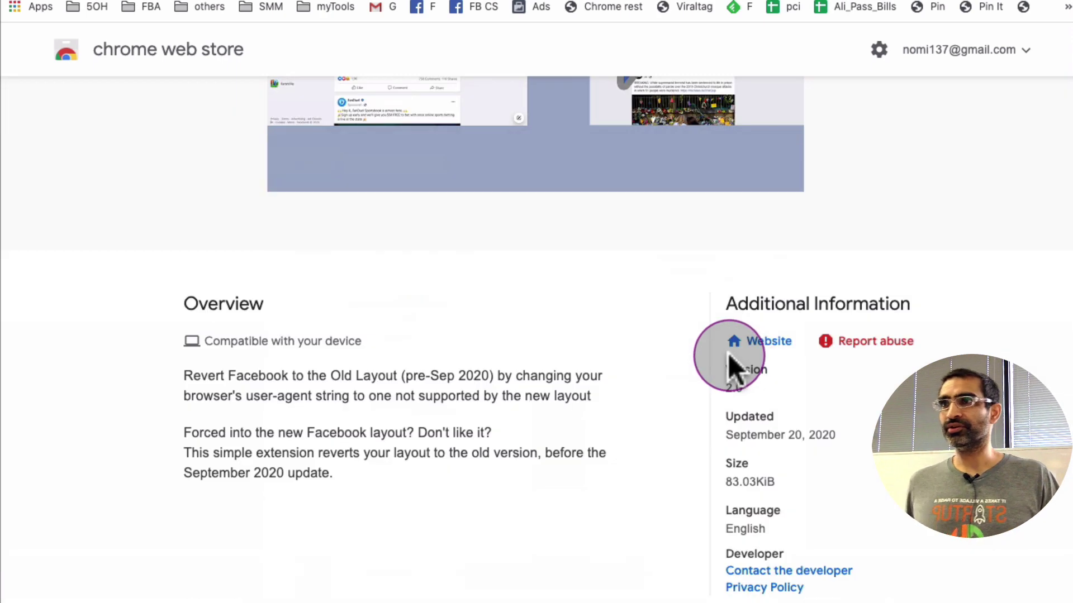
pyautogui.scroll(5, 729, 354)
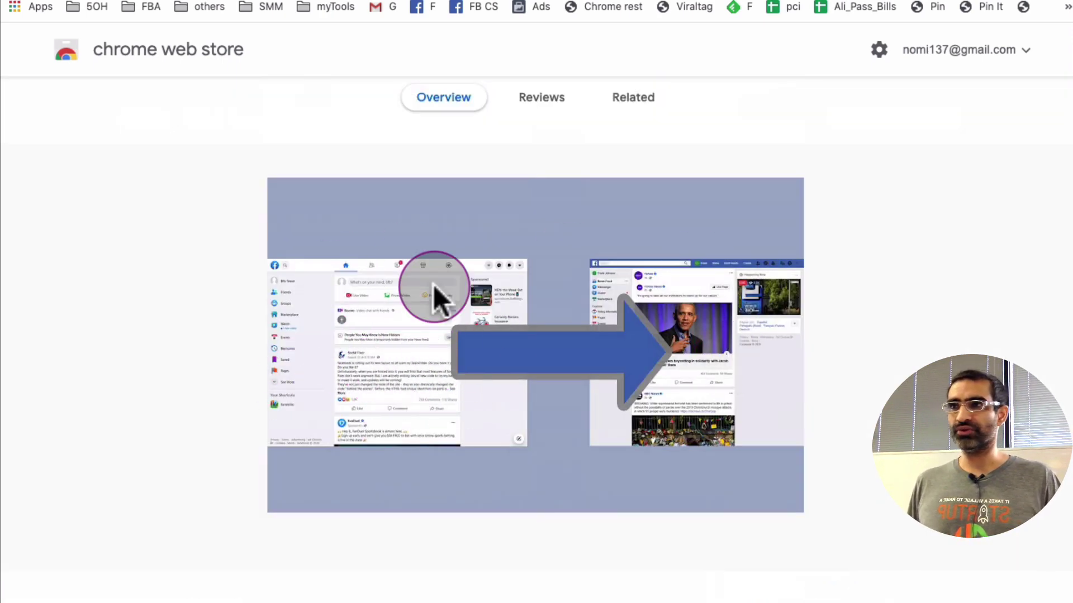
pyautogui.scroll(2, 387, 357)
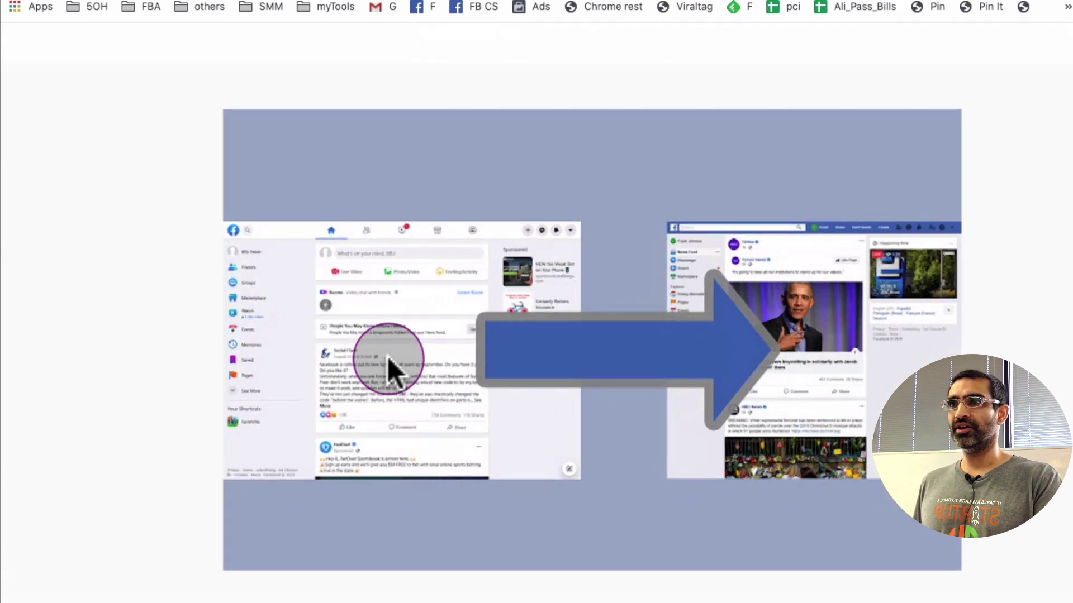
pyautogui.scroll(2, 387, 357)
pyautogui.scroll(2, 387, 357)
pyautogui.scroll(-3, 362, 327)
pyautogui.scroll(-2, 362, 326)
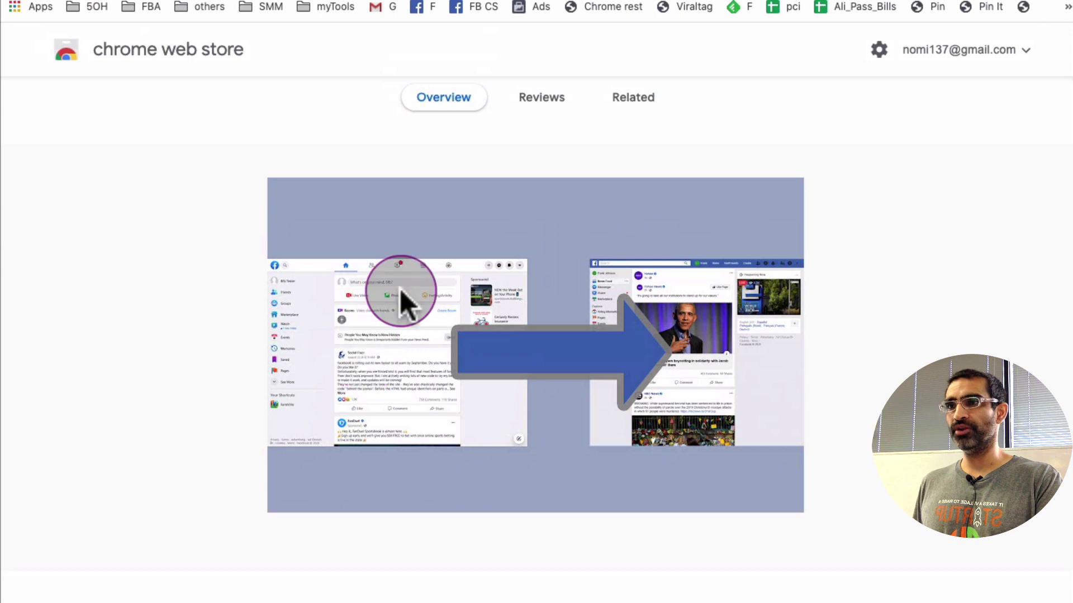
pyautogui.scroll(2, 760, 296)
pyautogui.scroll(3, 760, 296)
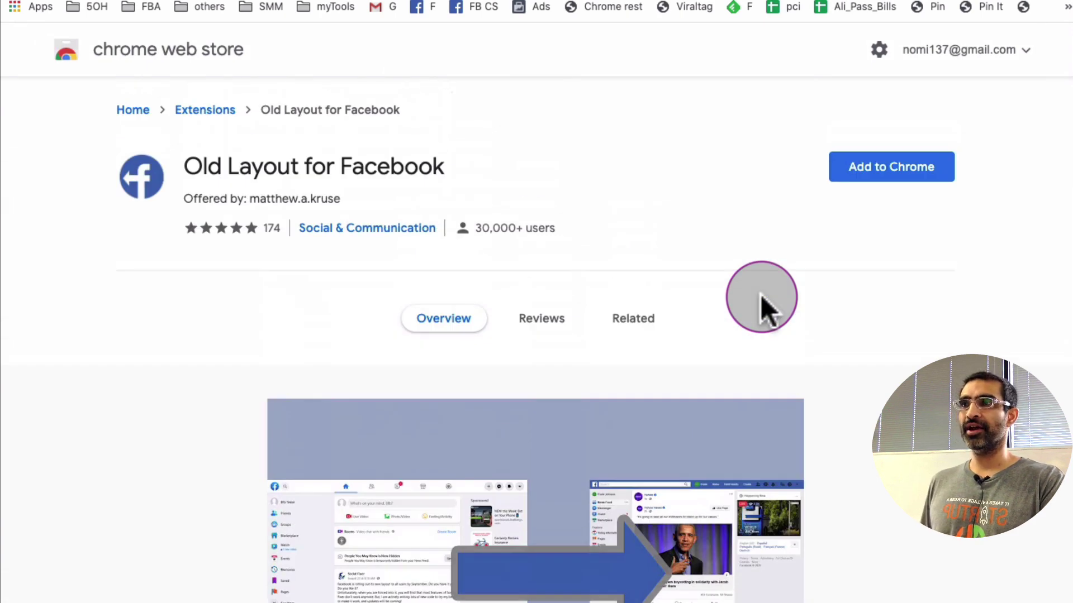